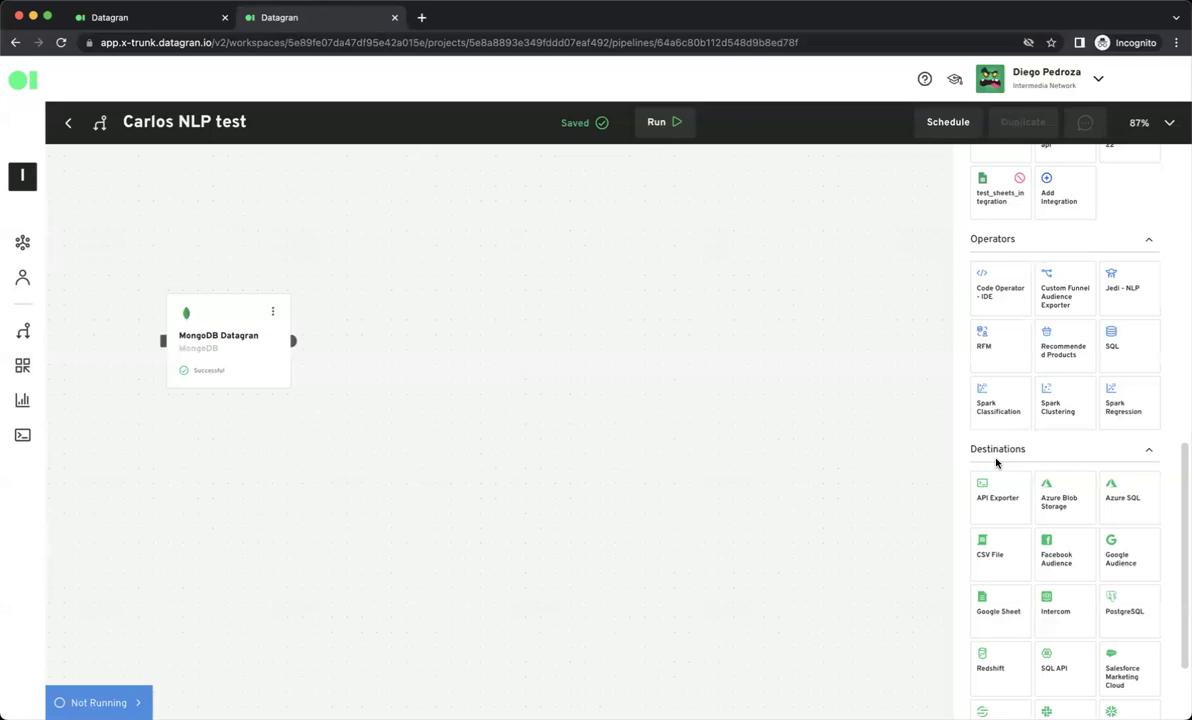
Step: Place a Jedi - NLP operator on the canvas, wire the MongoDB Datagran output into it, and open its editor
scroll(996, 462, up, 5)
scroll(1064, 491, up, 3)
scroll(1063, 492, down, 2)
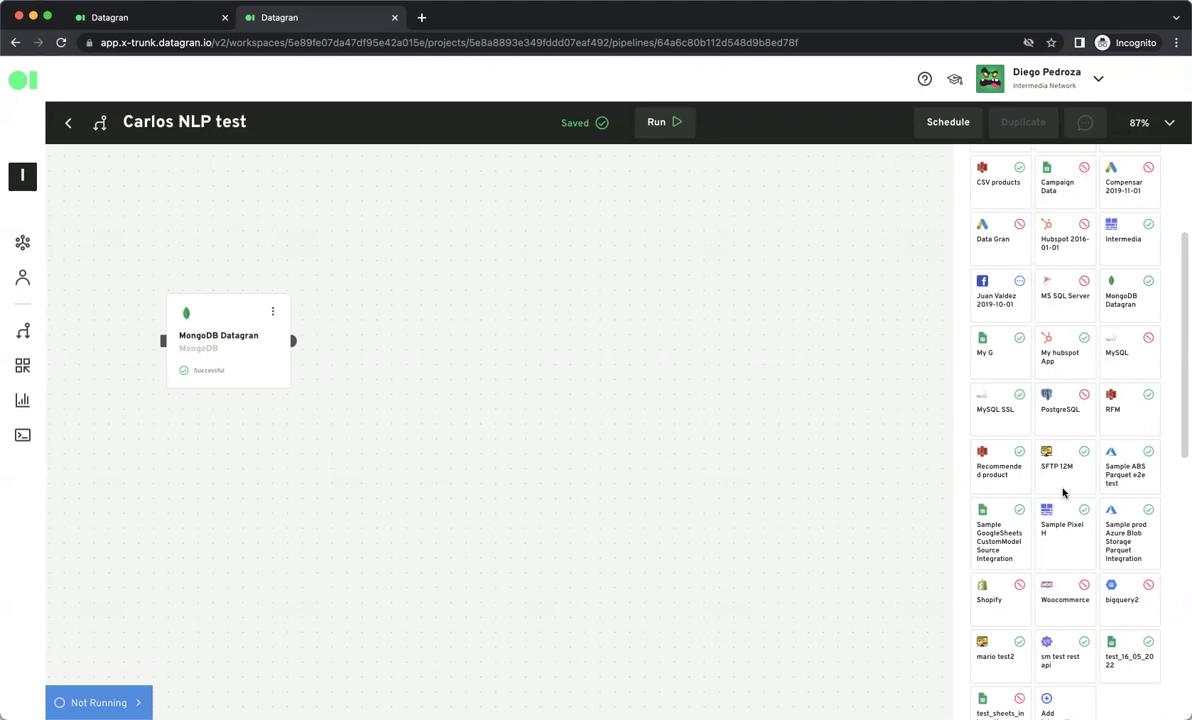
scroll(1063, 490, down, 1)
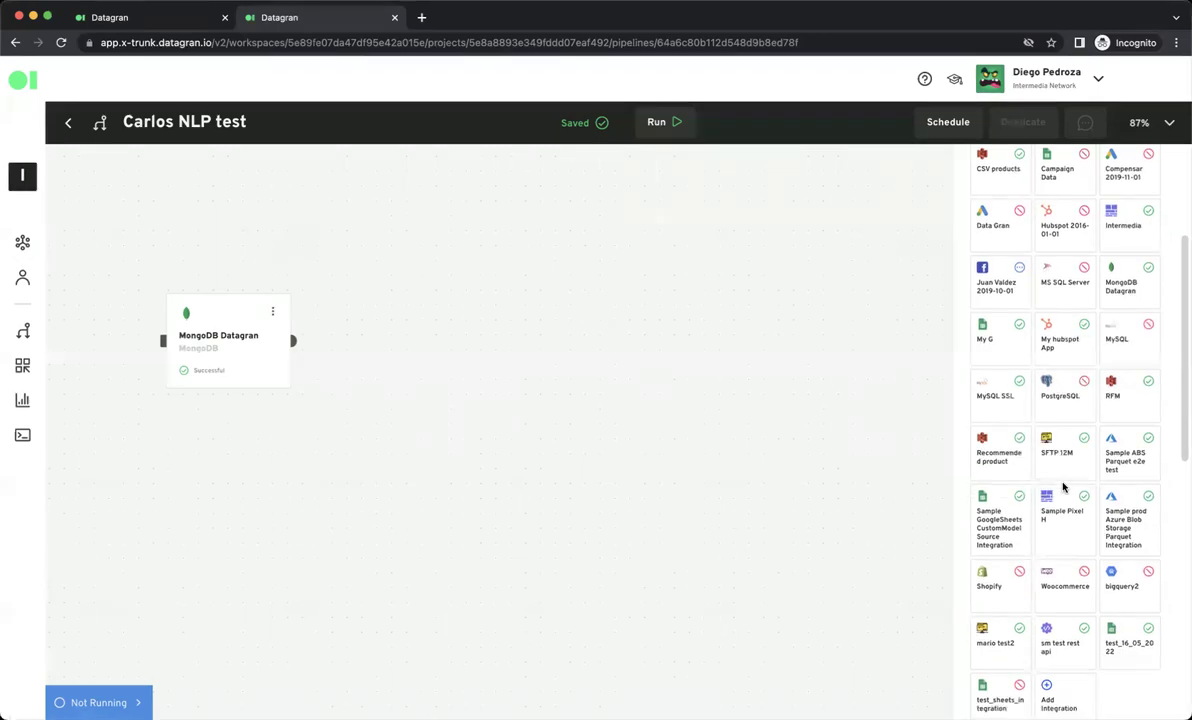
scroll(1063, 487, down, 5)
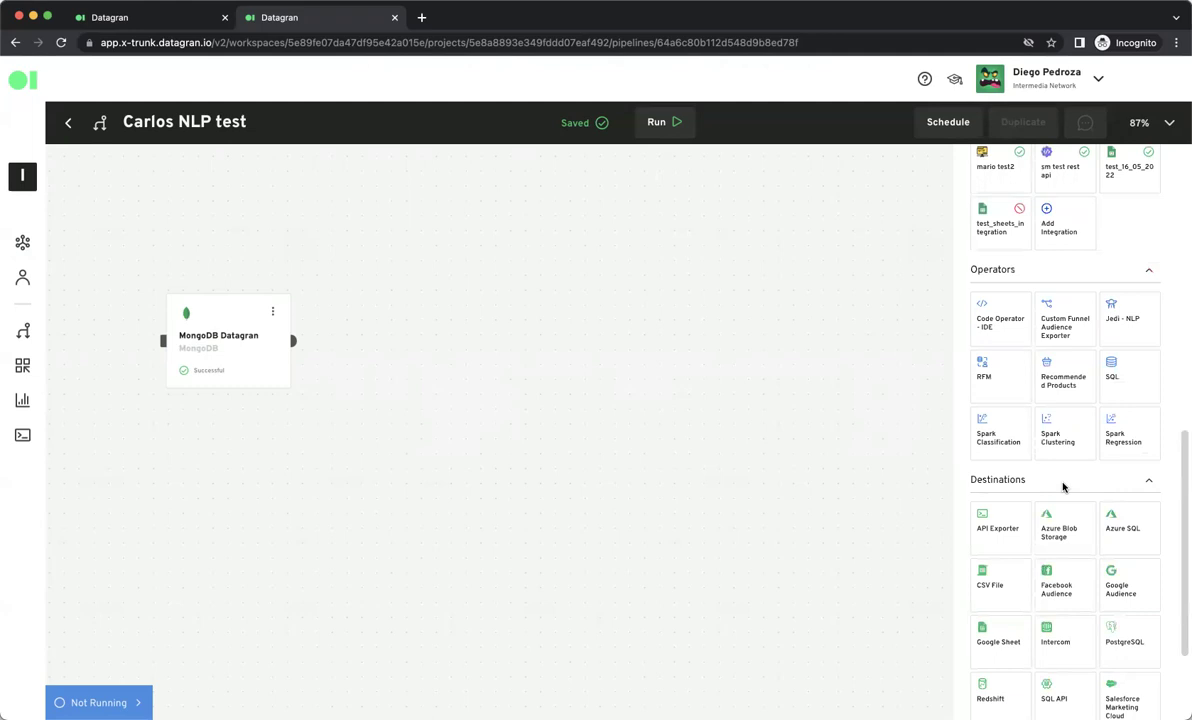
drag(1125, 315, 440, 354)
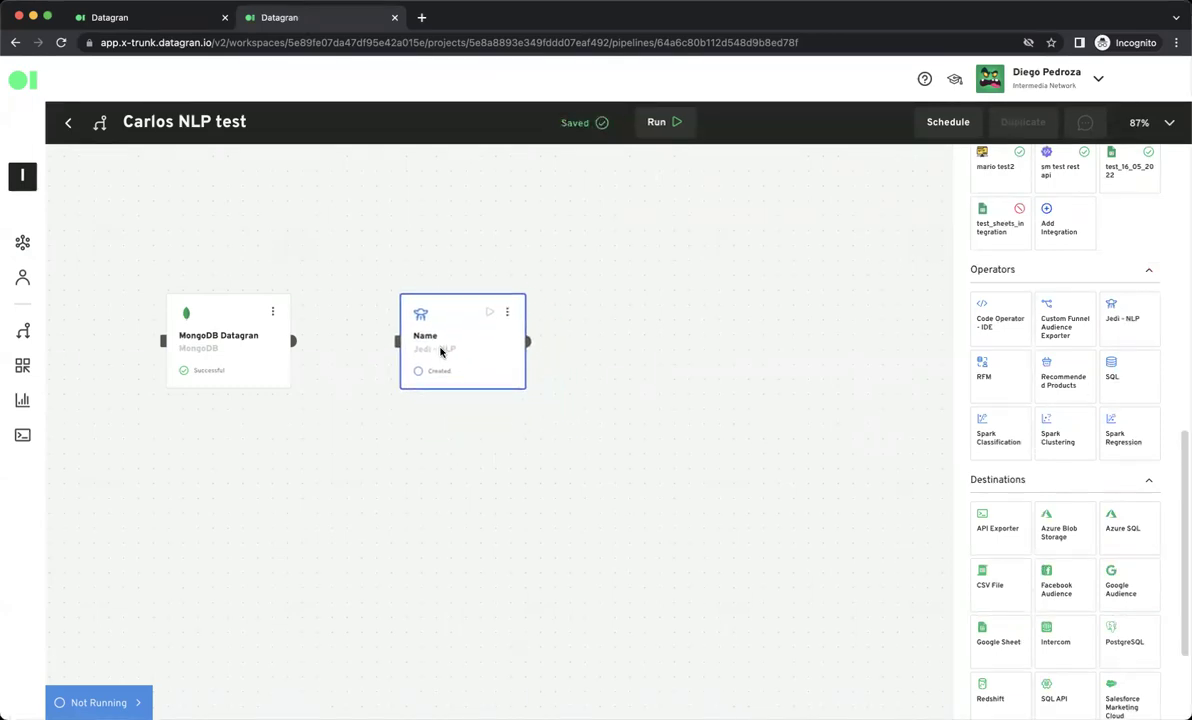
drag(293, 341, 400, 347)
click(507, 312)
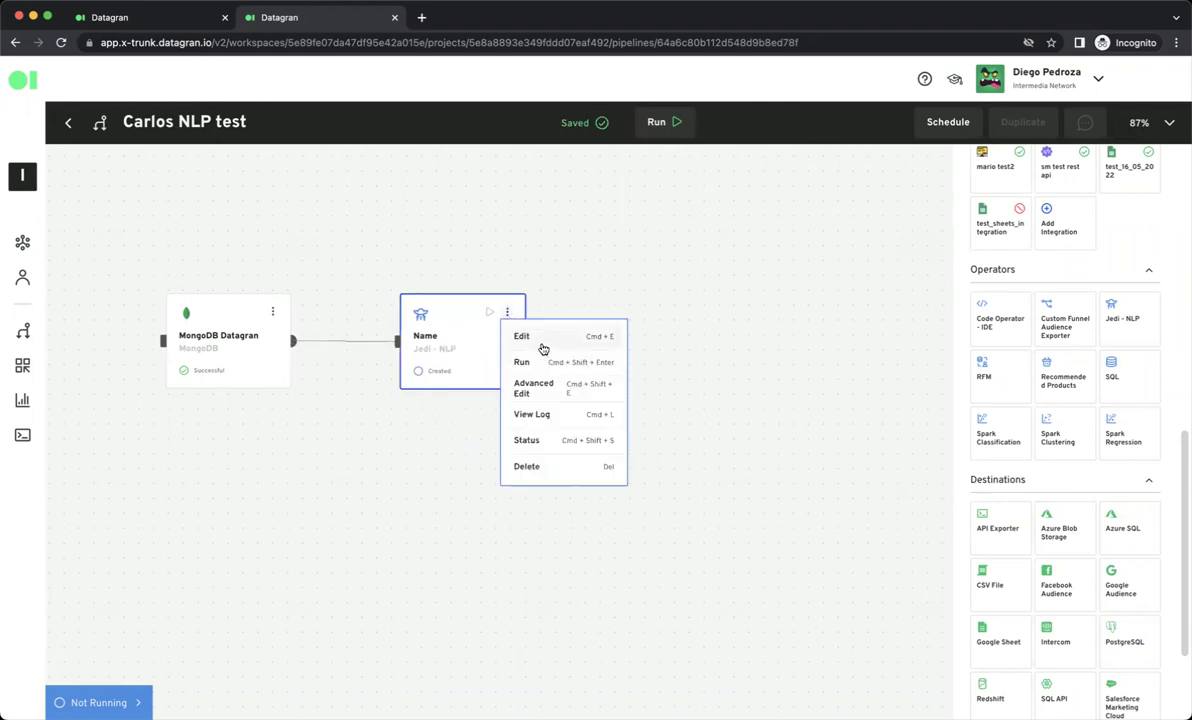
click(542, 346)
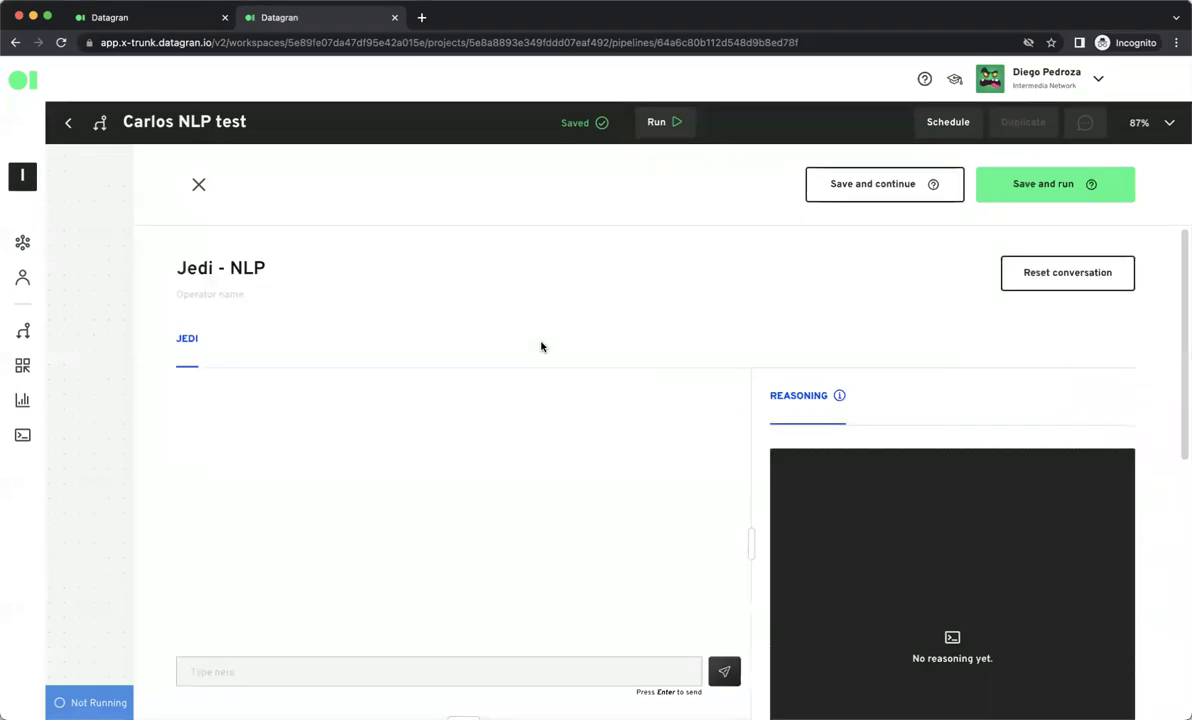
Step: Wait until Jedi replies 'Ok. I am ready. What would you like to do?'
scroll(541, 346, down, 2)
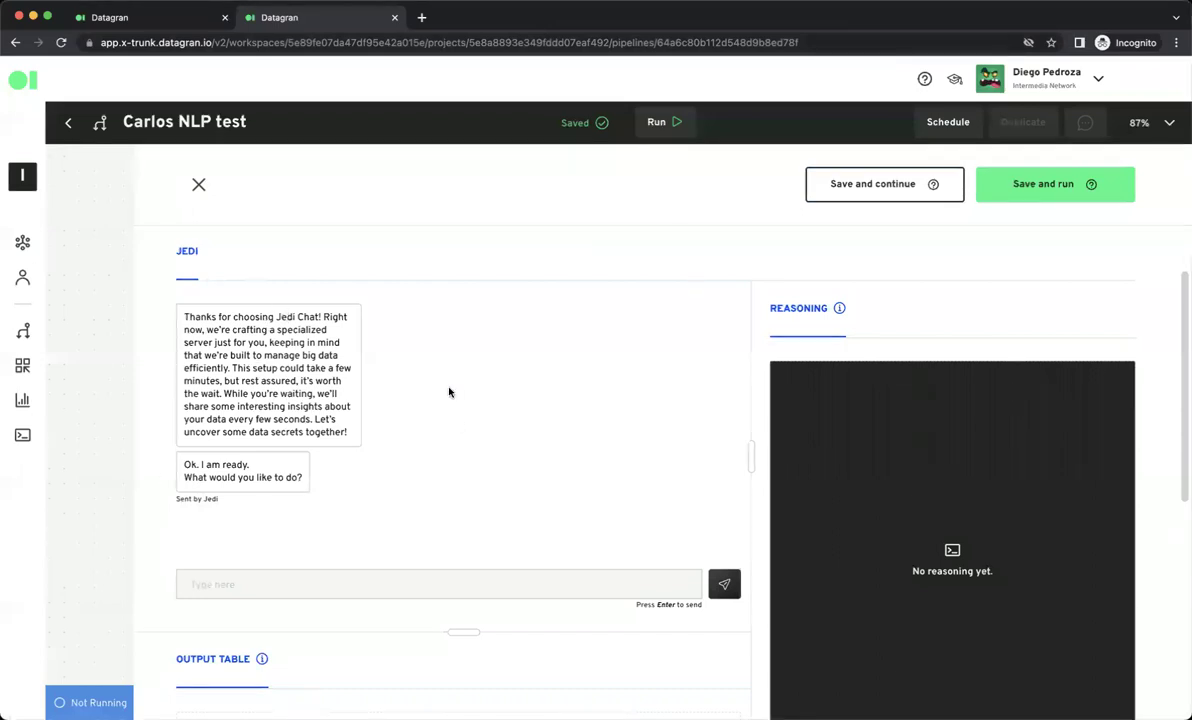
scroll(363, 518, down, 4)
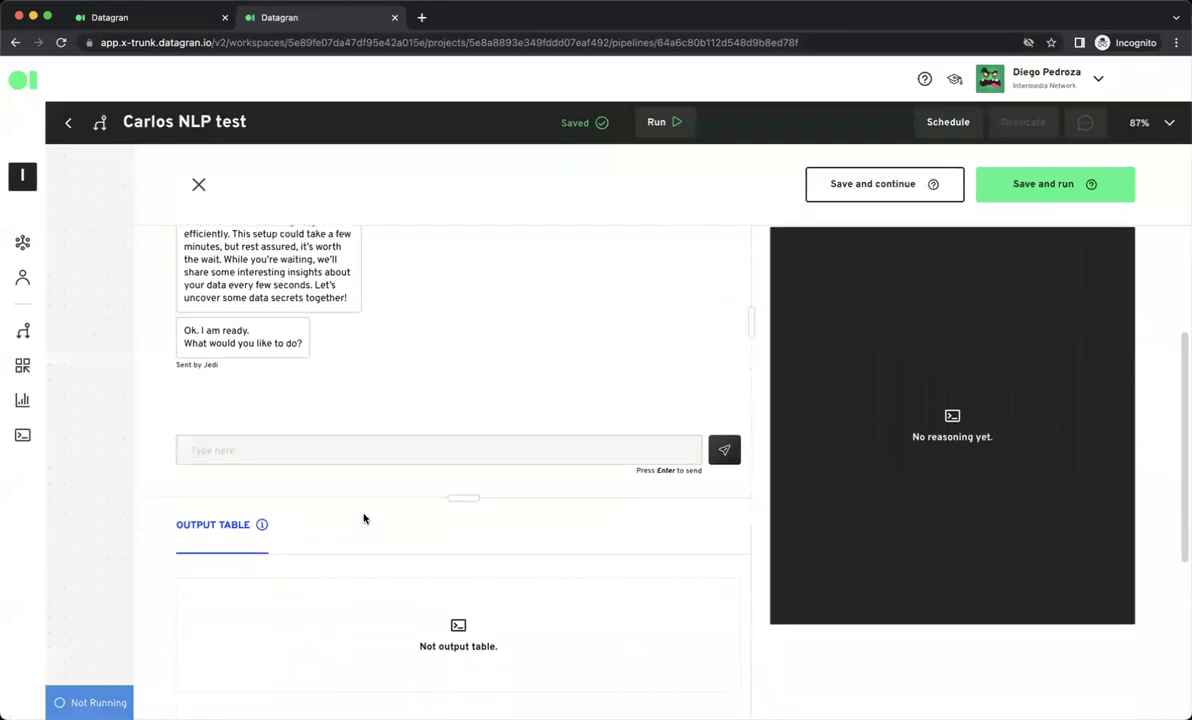
scroll(311, 549, down, 1)
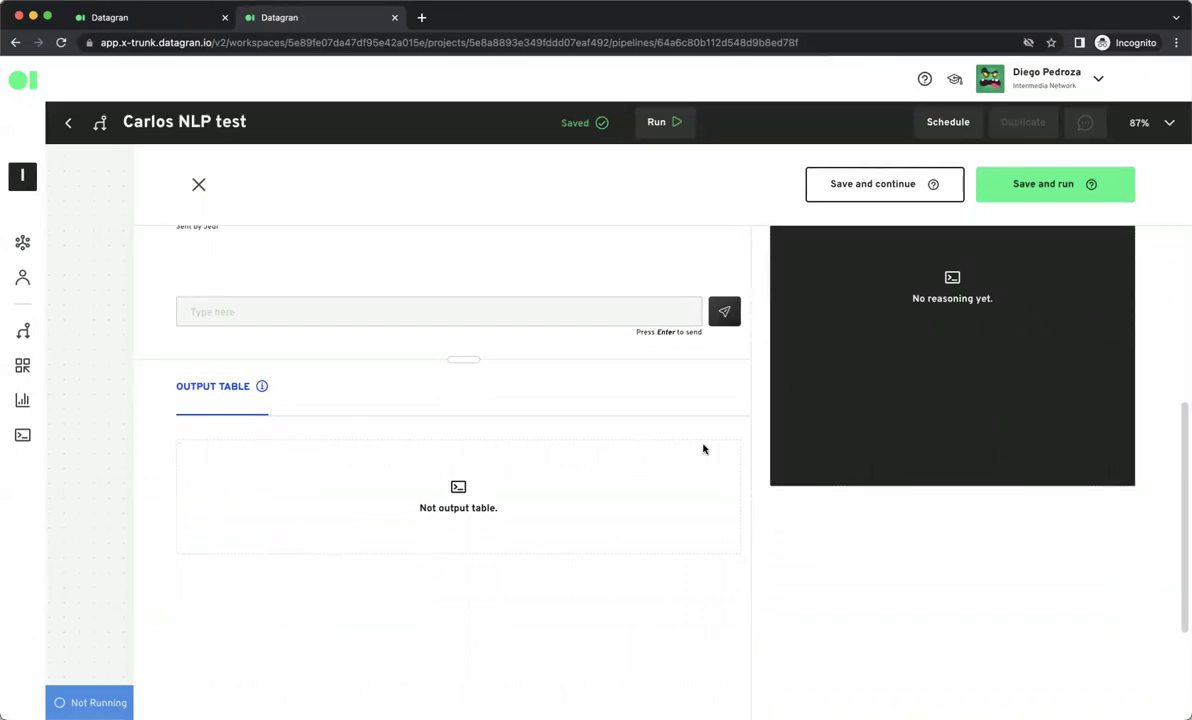
scroll(726, 484, up, 3)
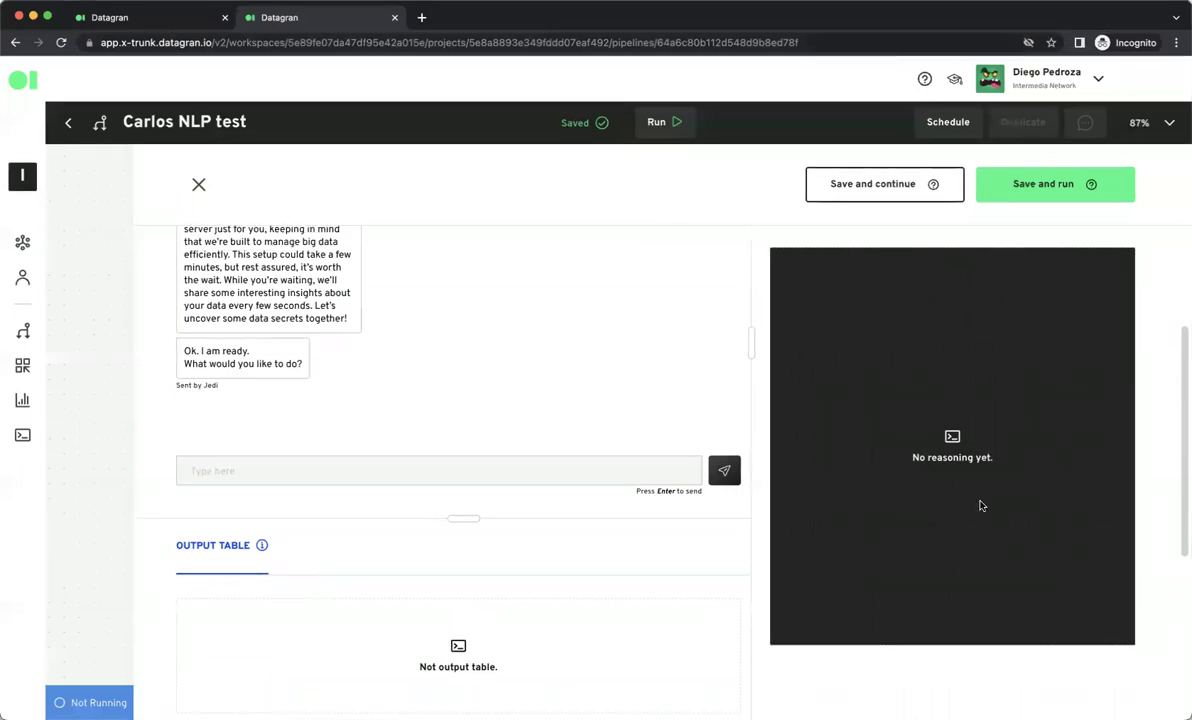
scroll(975, 503, up, 2)
scroll(970, 507, down, 1)
scroll(970, 508, down, 1)
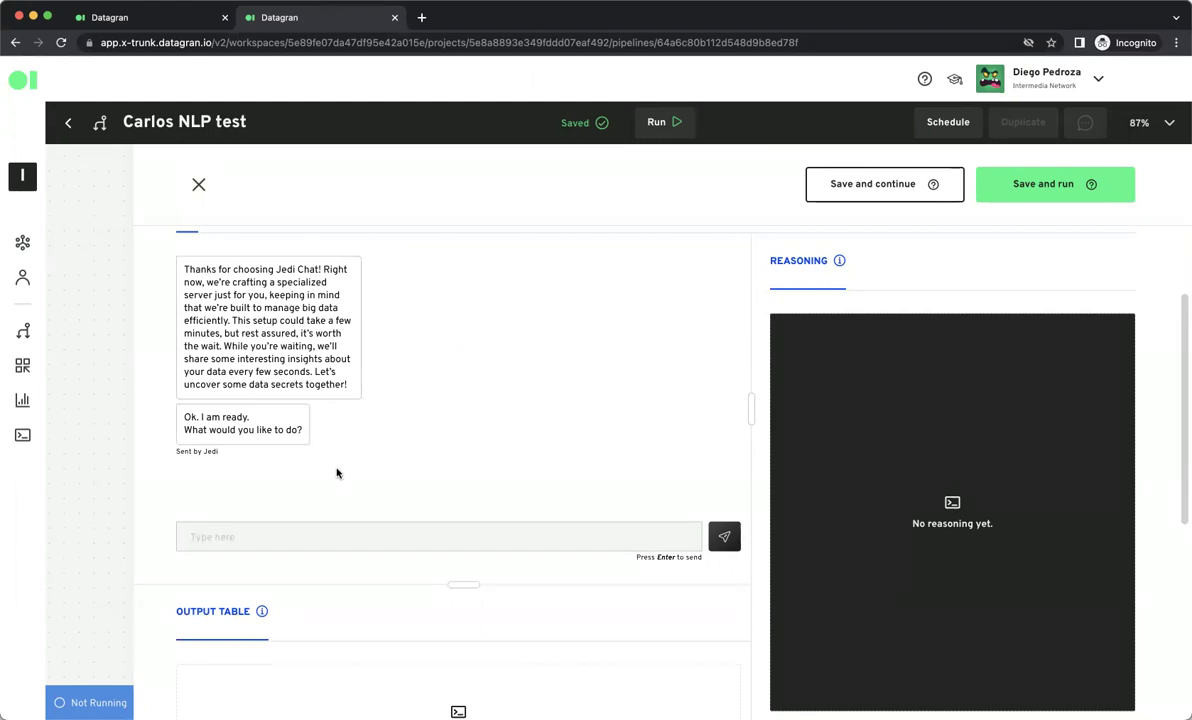
Step: Ask Jedi 'What are my tables?', then paste the matching app_sumo_code records query into the chat
click(273, 537)
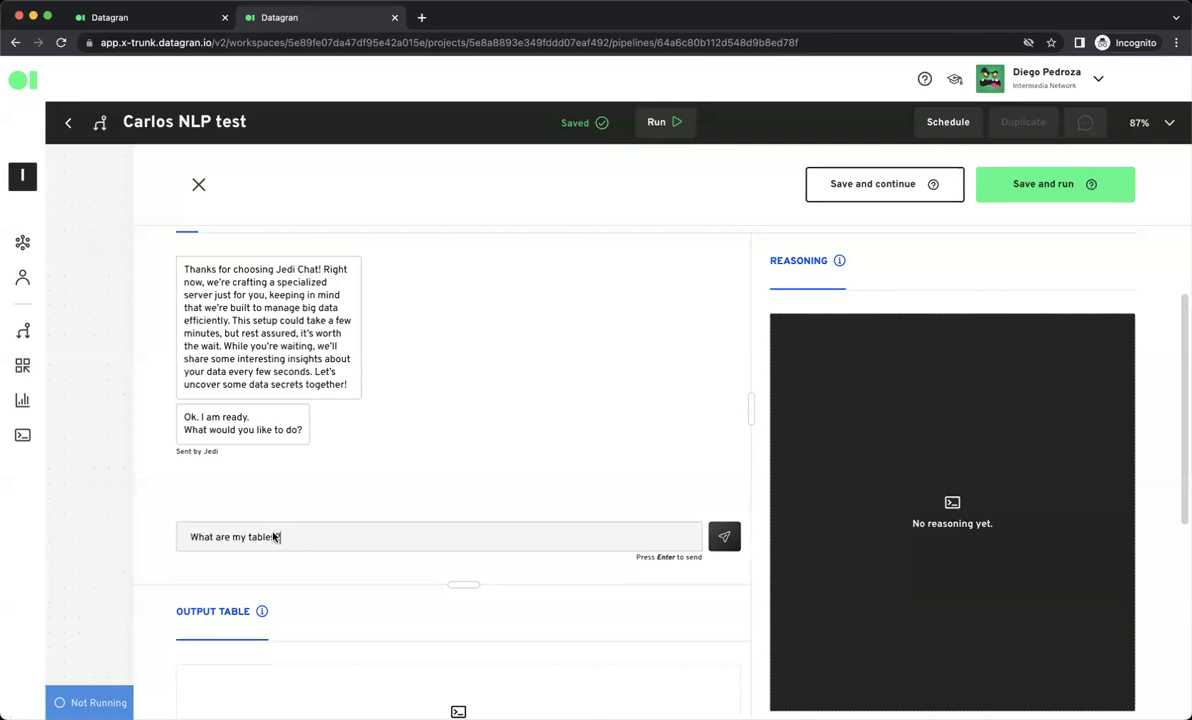
key(Return)
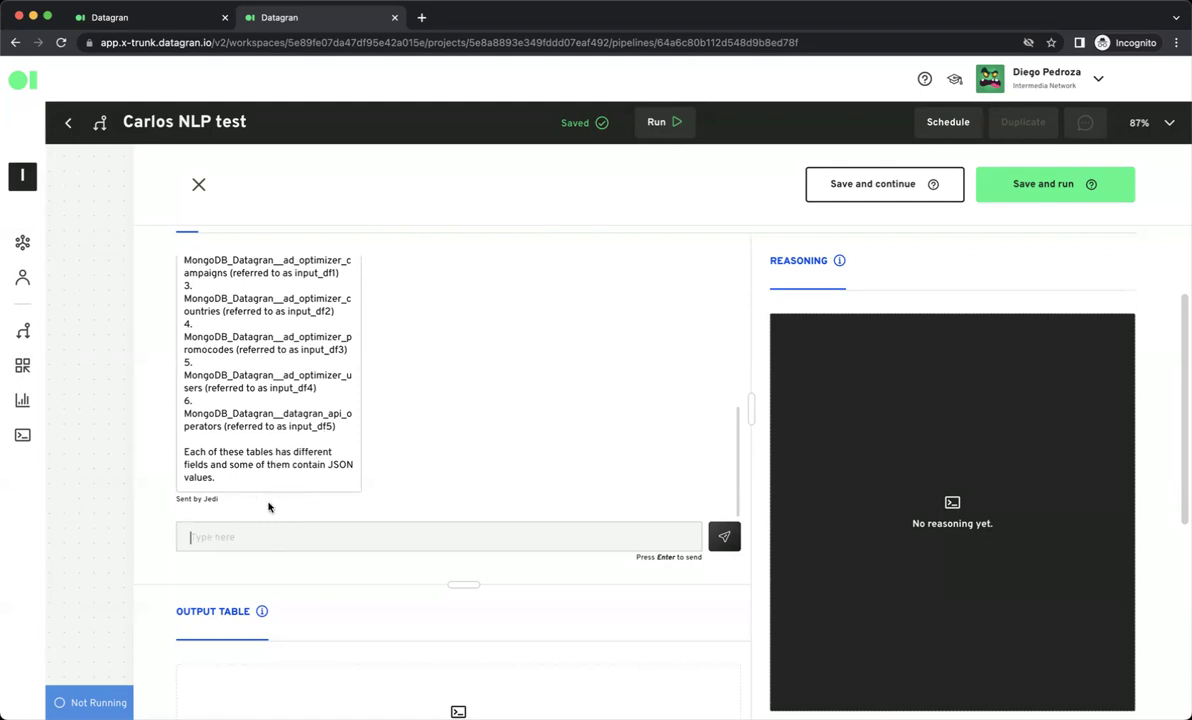
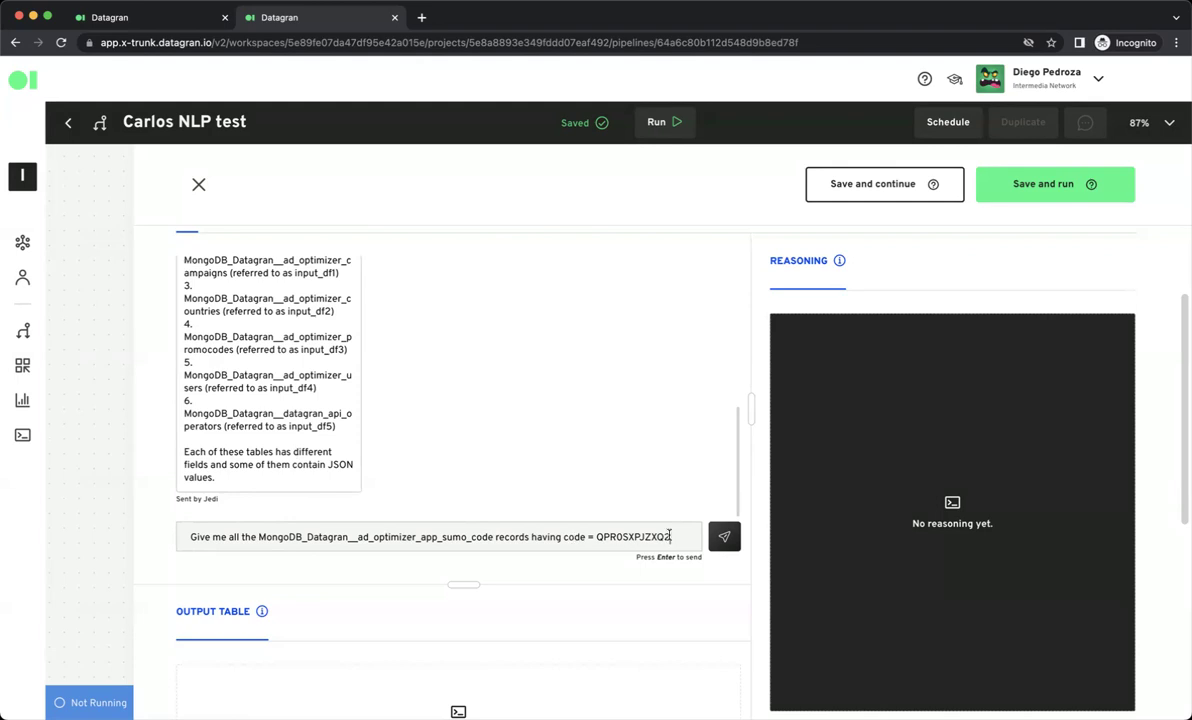
Step: Send the records query and inspect the executed Python (3.9) code behind the one-record answer
key(Return)
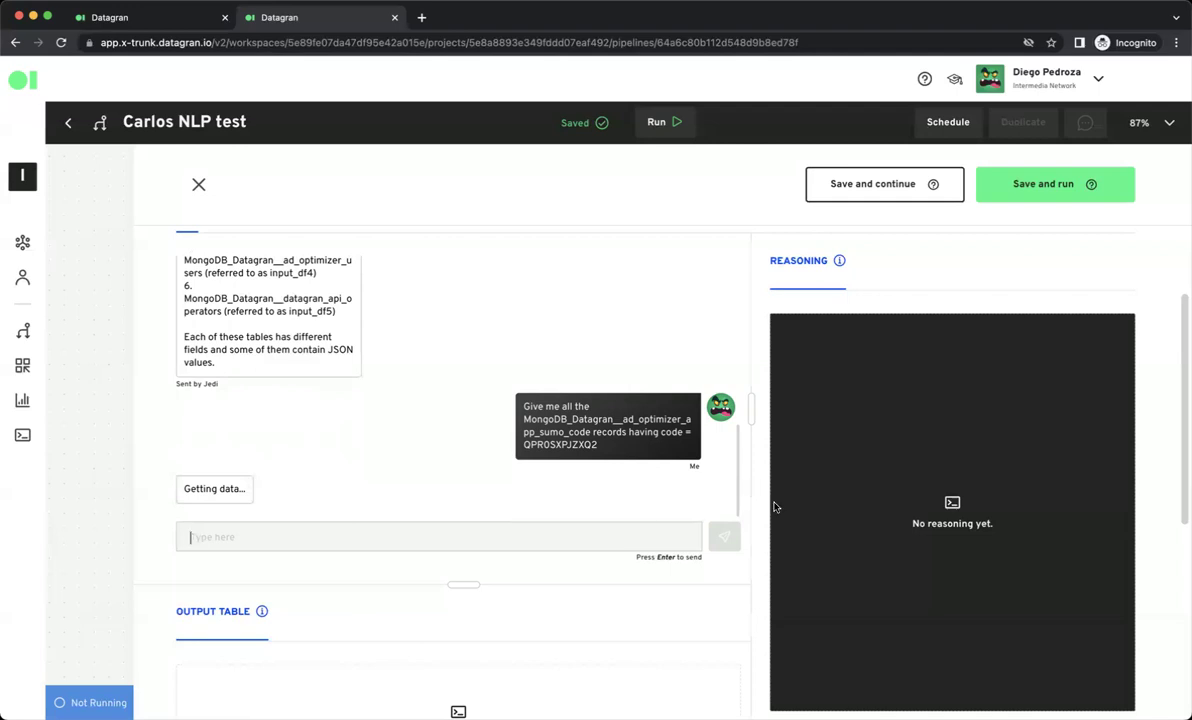
scroll(473, 630, down, 1)
scroll(473, 630, down, 1)
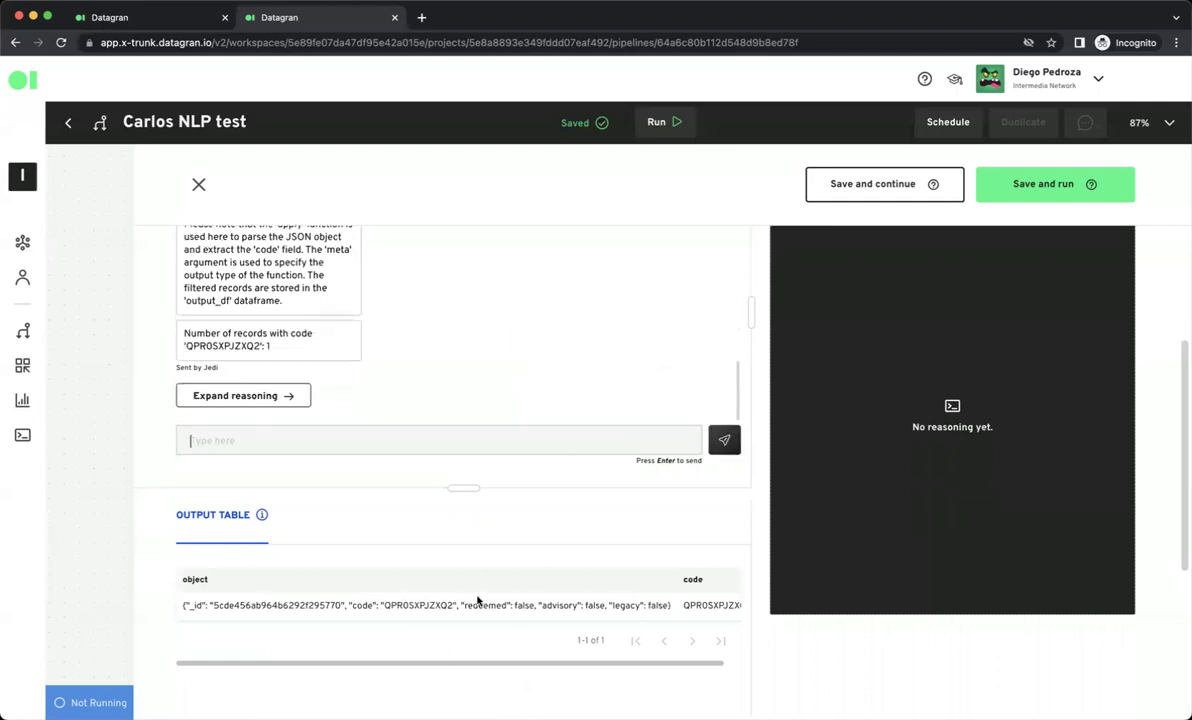
click(222, 397)
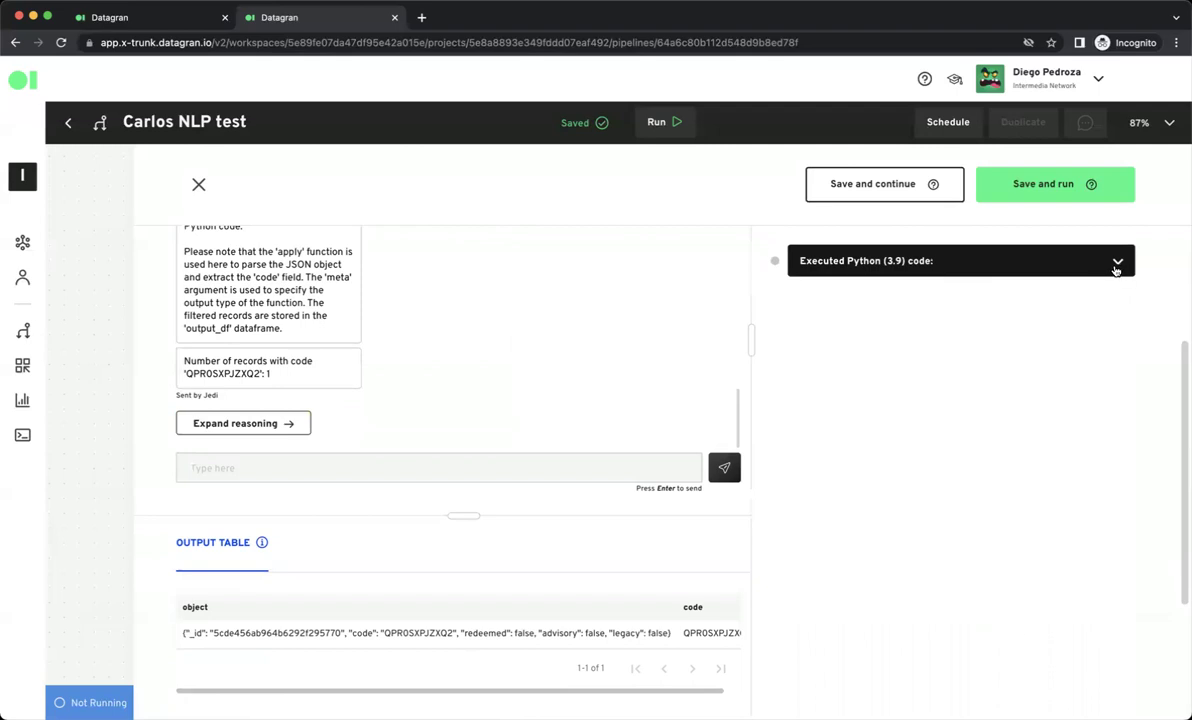
click(1117, 262)
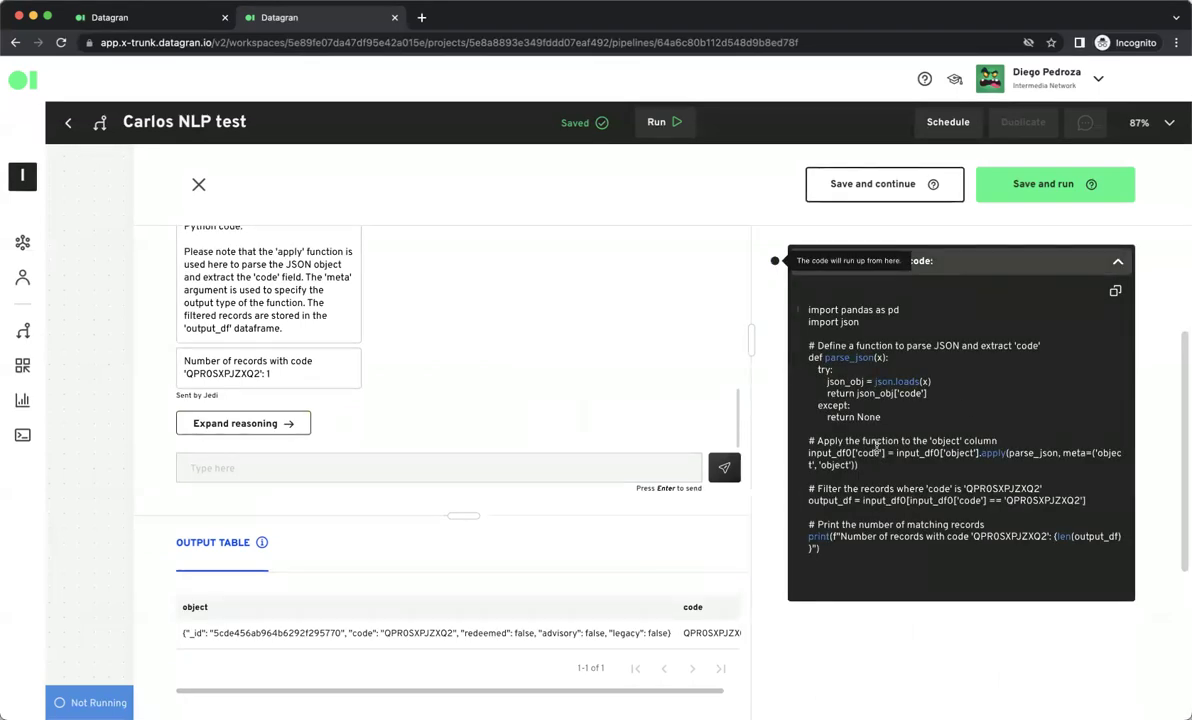
click(267, 471)
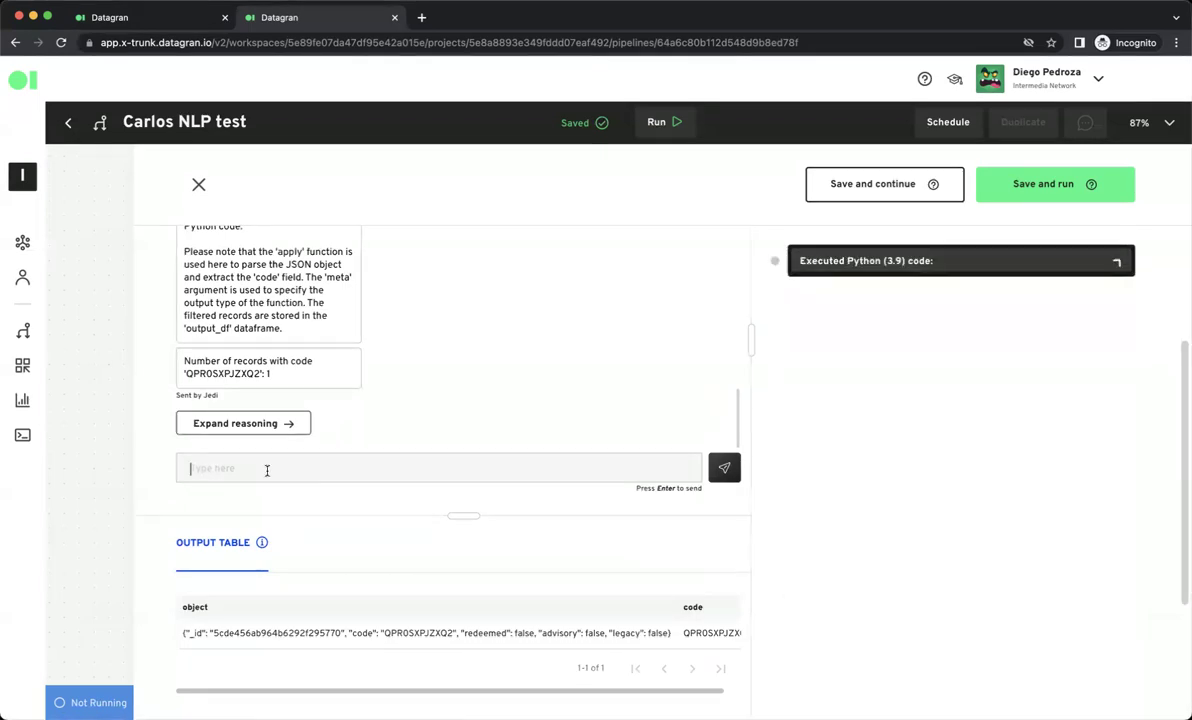
Step: Ask Jedi for app_sumo_code records whose code starts with 'Q', getting 267 matches
key(super+v)
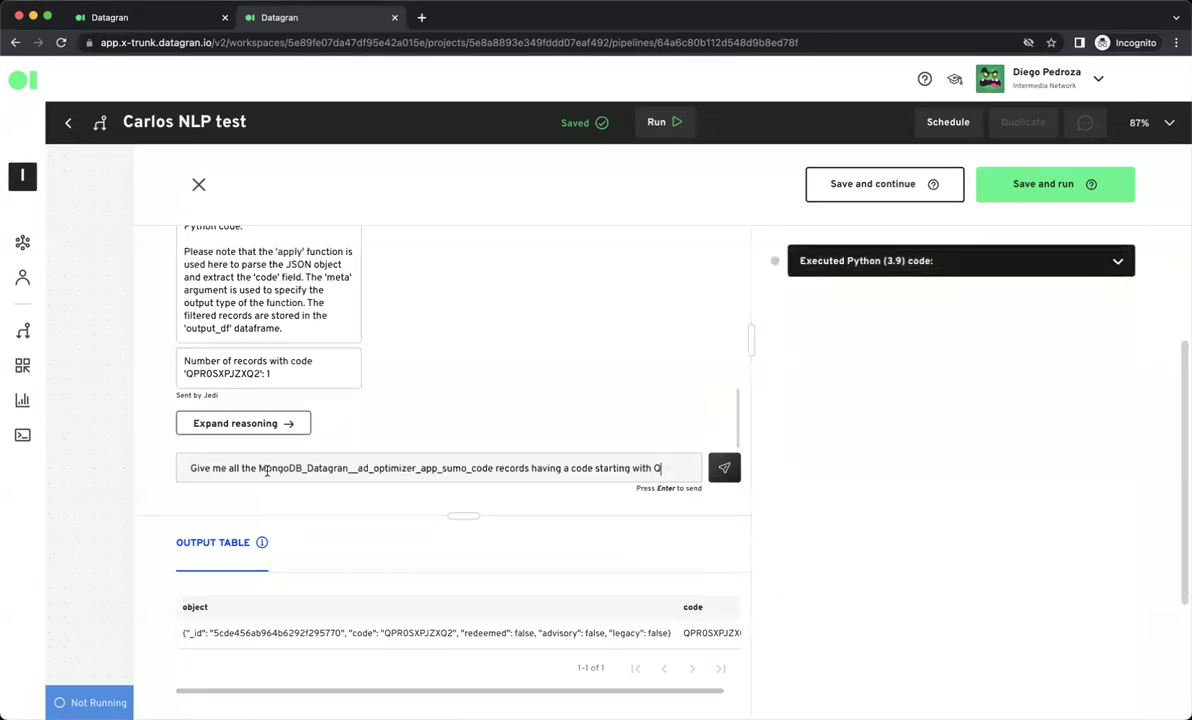
key(Return)
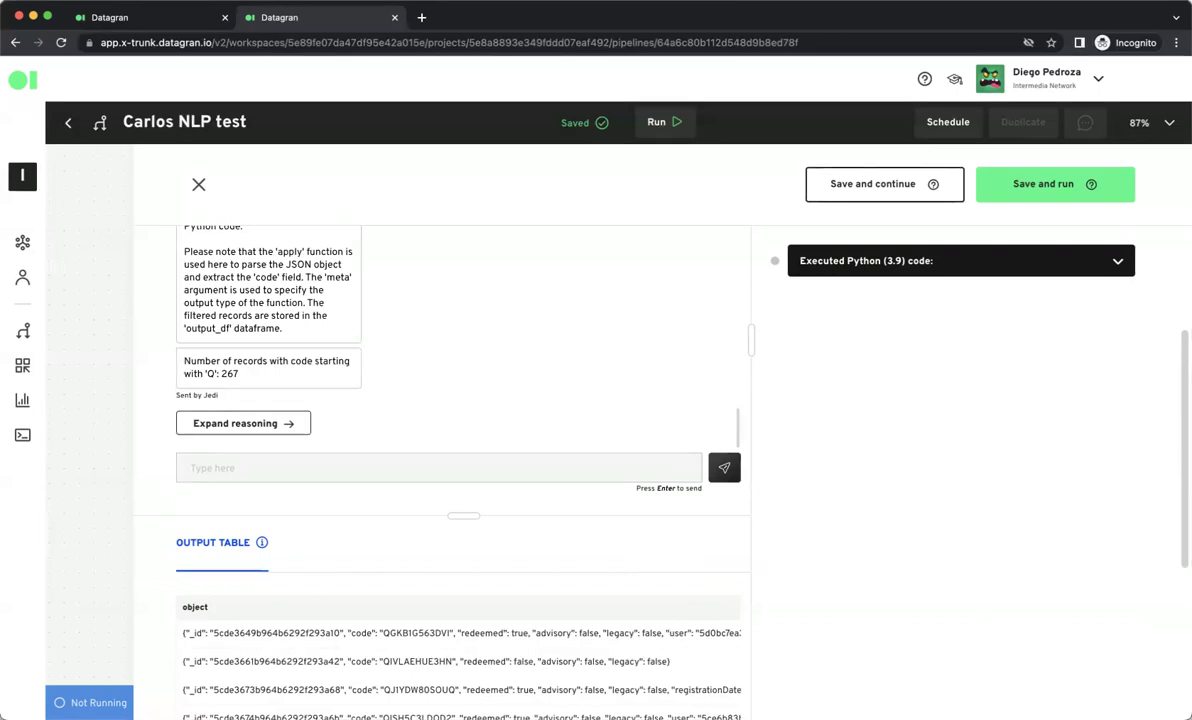
scroll(240, 521, down, 5)
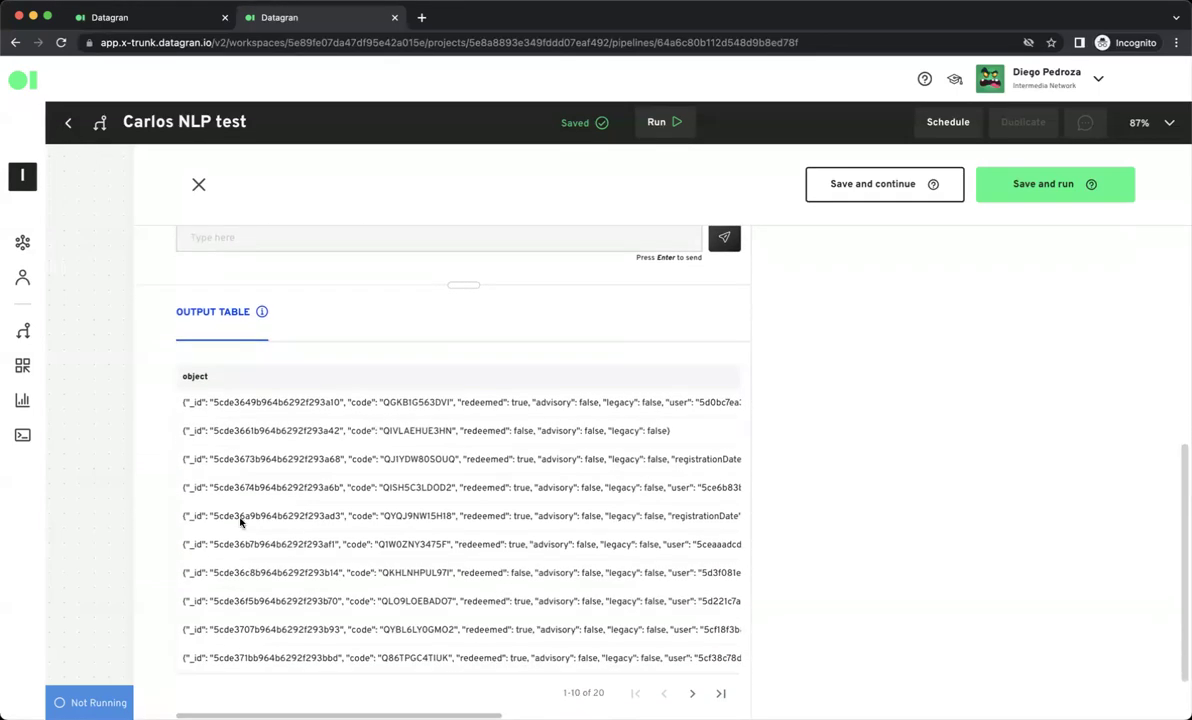
scroll(310, 545, up, 1)
scroll(300, 550, down, 1)
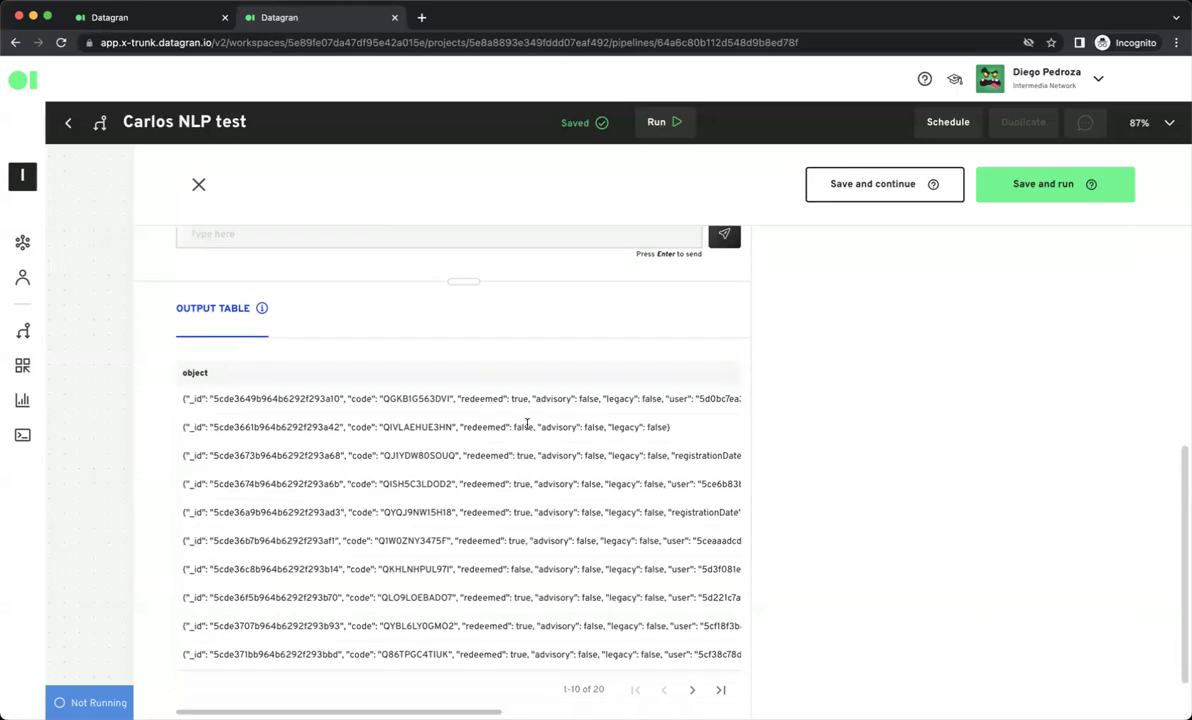
scroll(245, 565, up, 5)
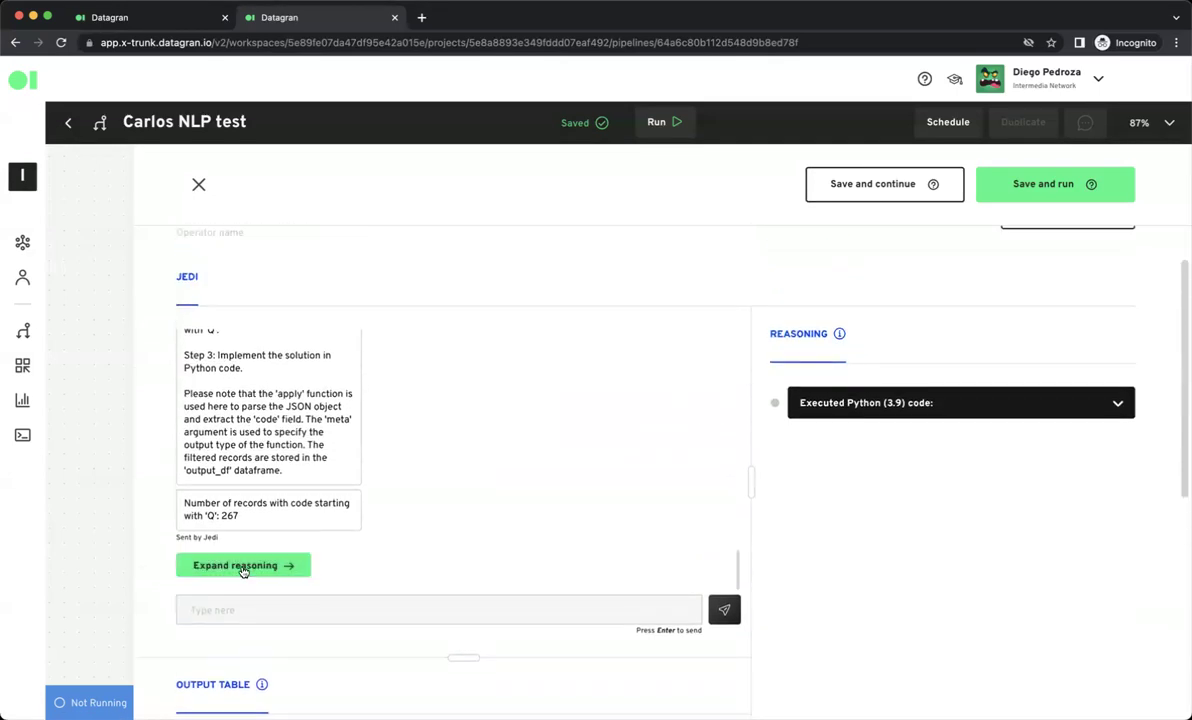
Step: Check the generated Python for the 'Q' query, then paste the per-table row-count request
click(890, 402)
scroll(953, 407, down, 2)
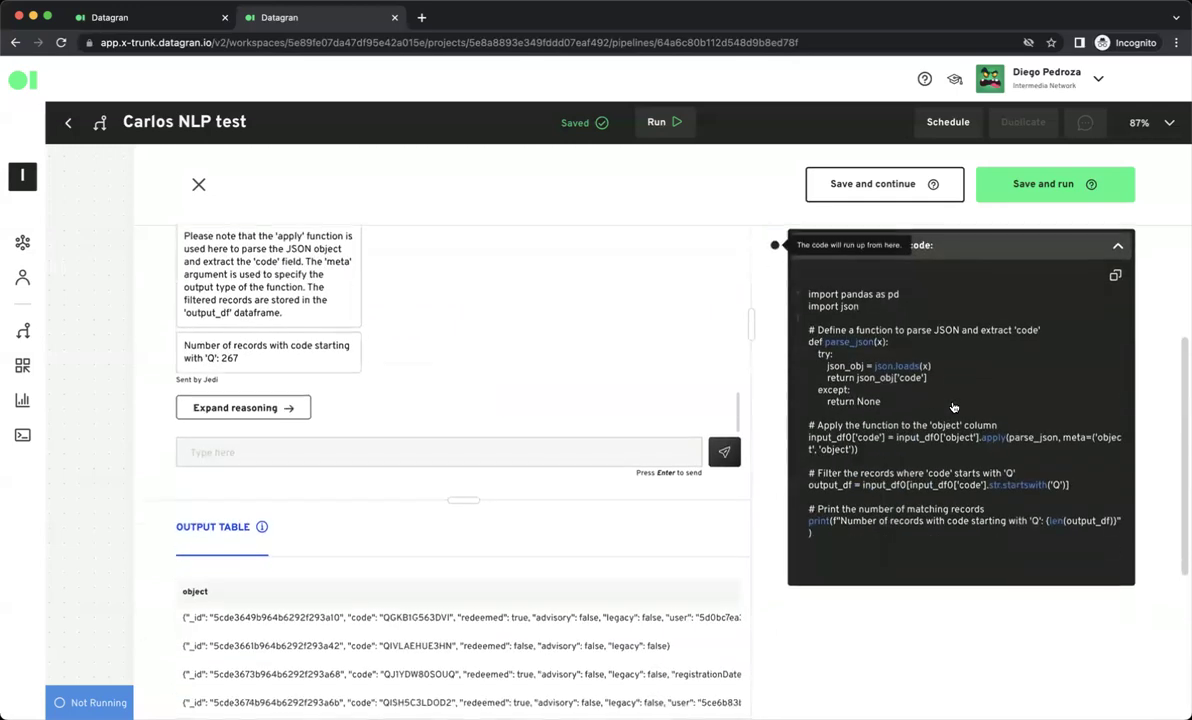
click(386, 456)
text(show how many rows each table has in a new table)
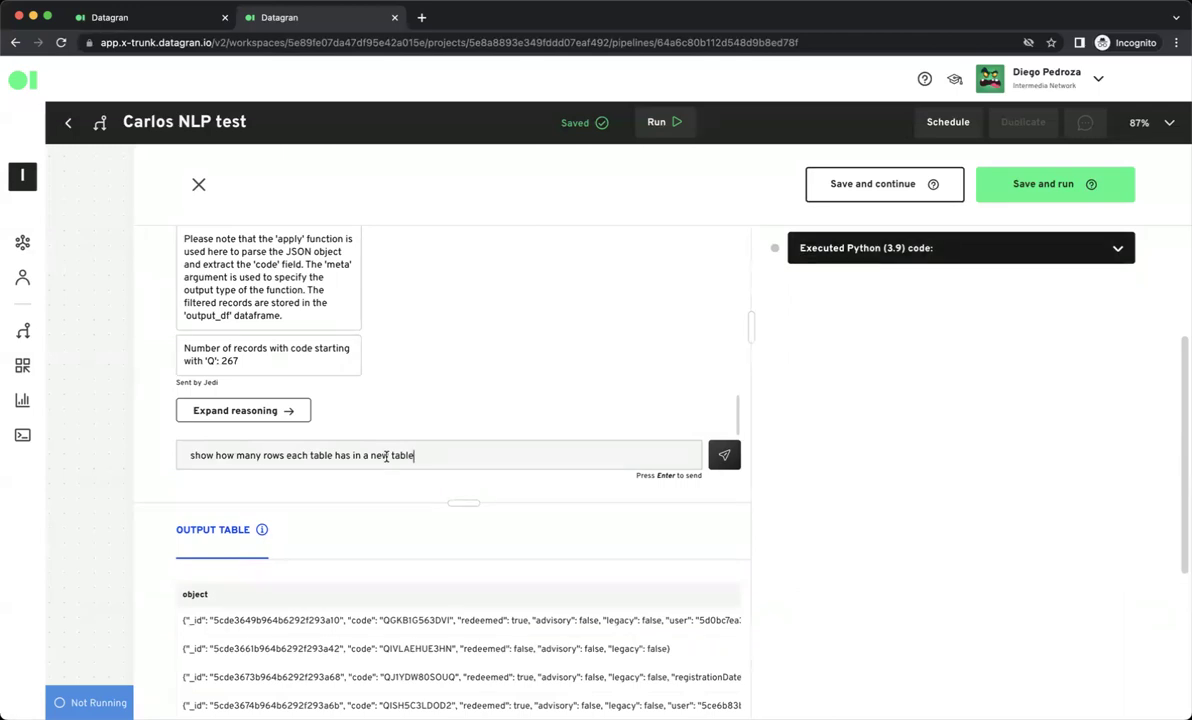
Step: Send the row-count request and review its code and output table (app_sumo_code 23571, users 6920)
key(Return)
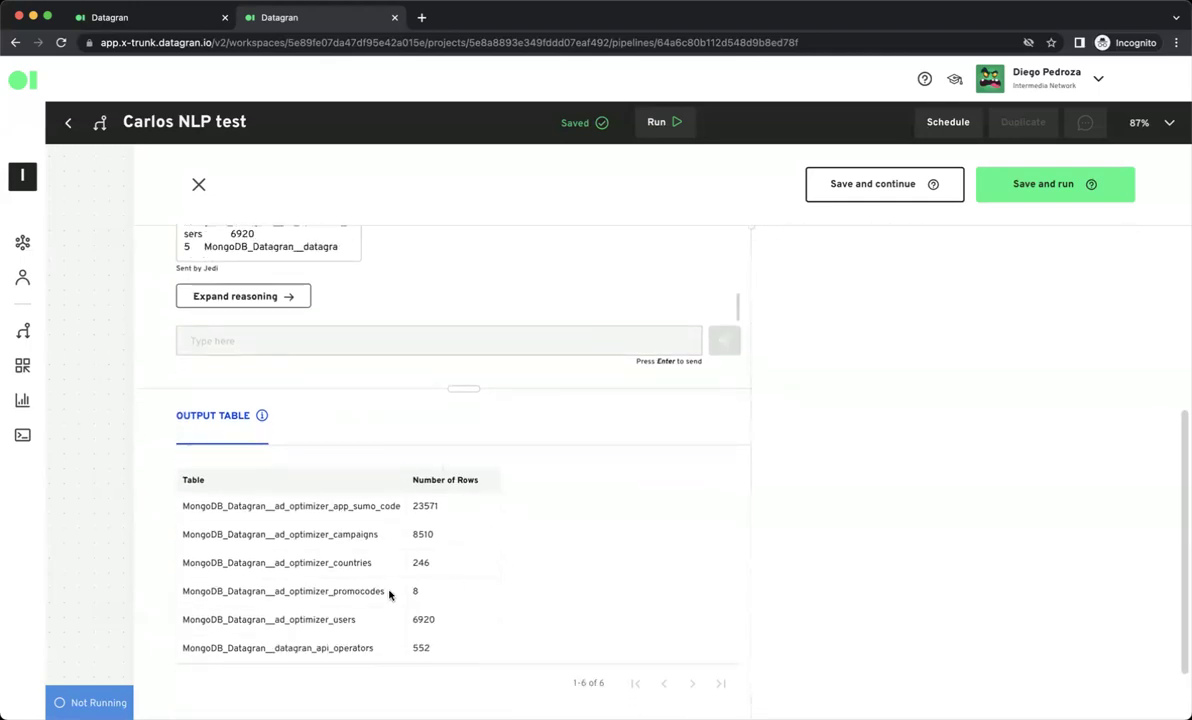
scroll(479, 561, up, 5)
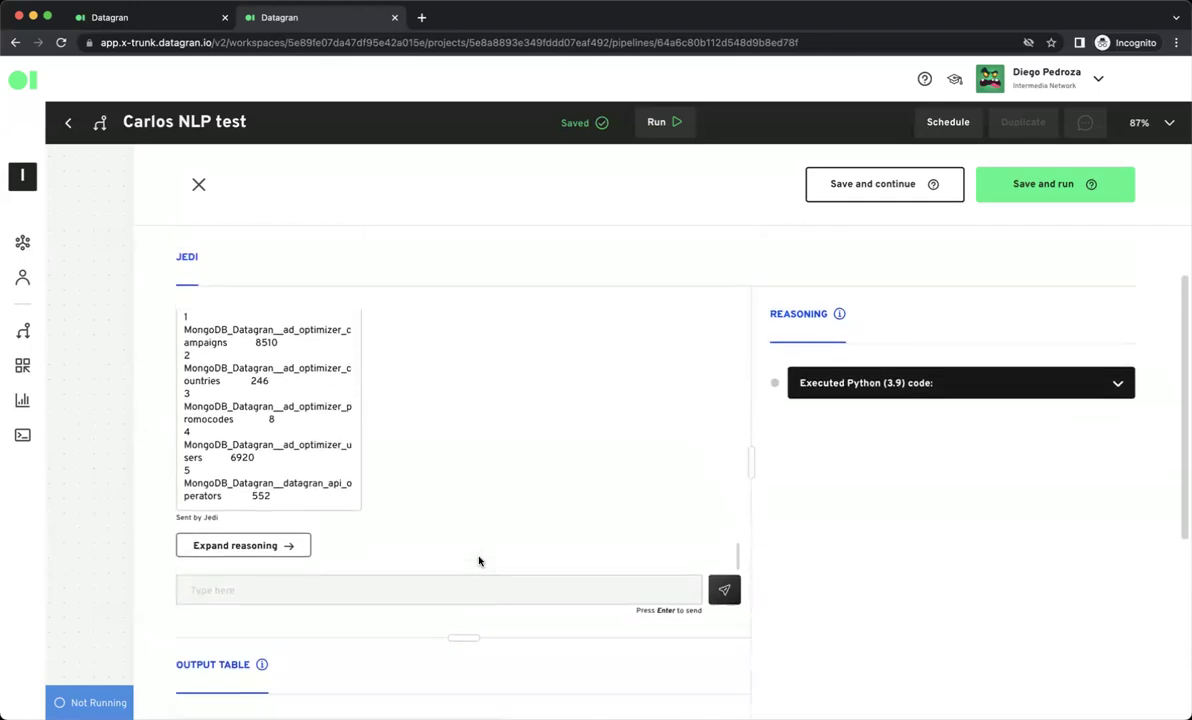
click(924, 400)
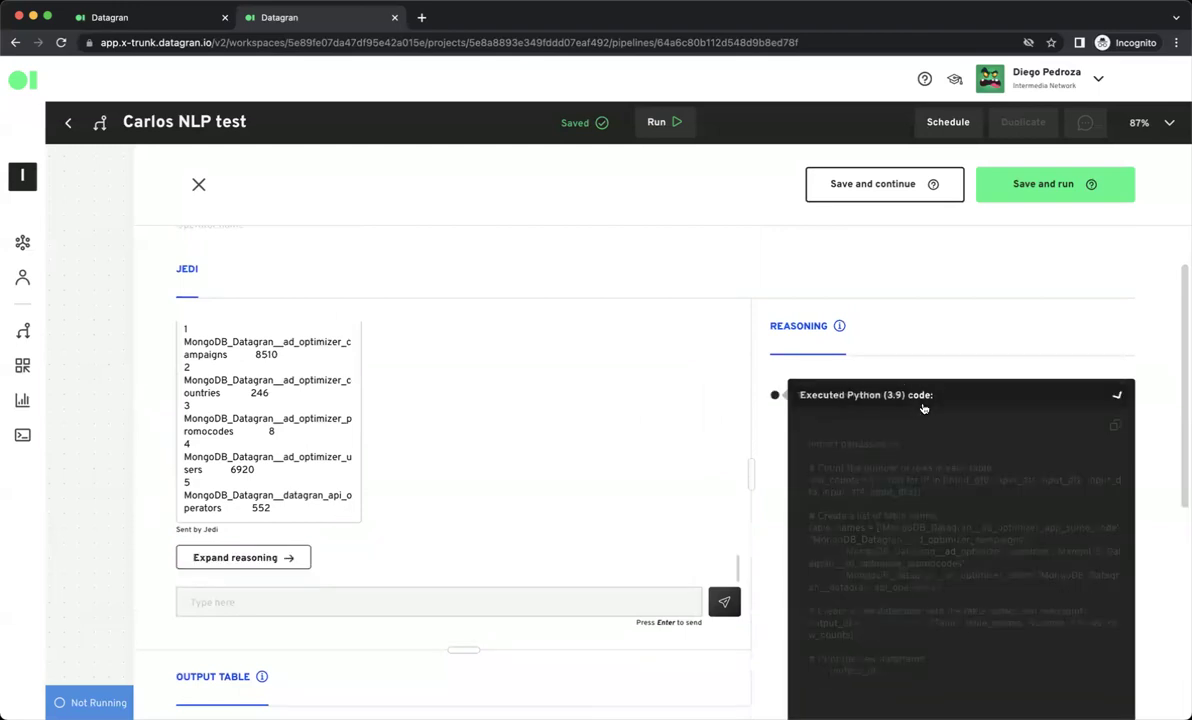
scroll(948, 534, down, 2)
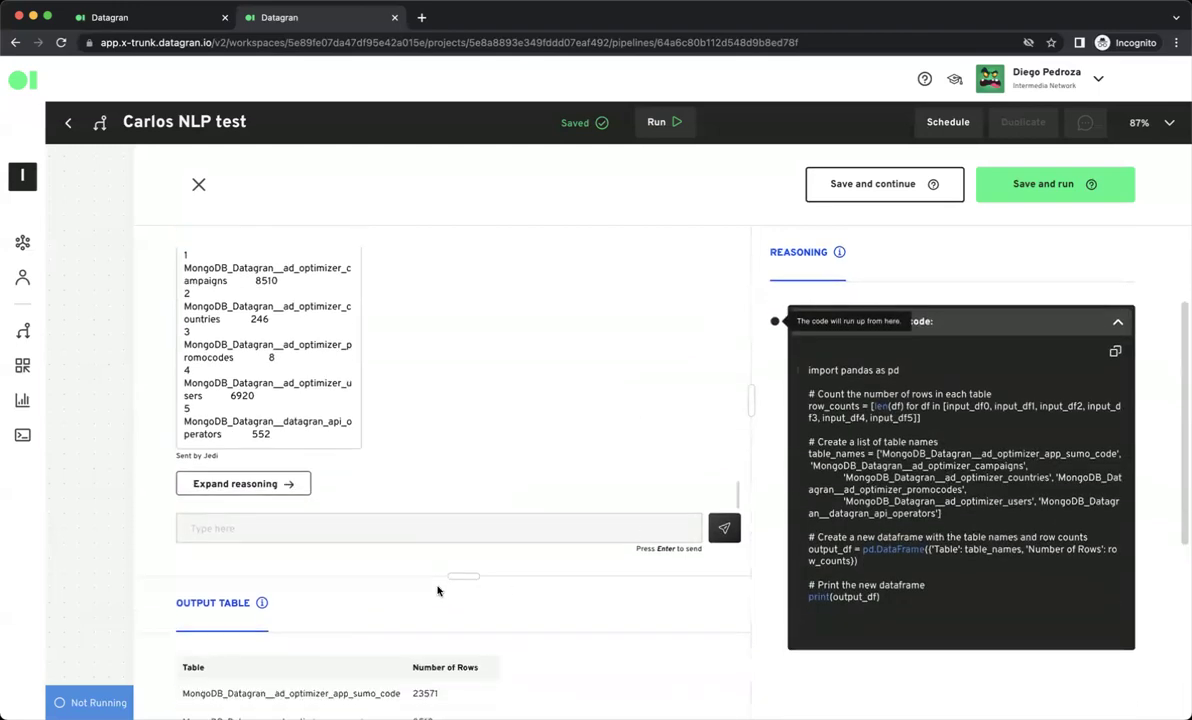
click(460, 524)
scroll(460, 523, down, 2)
scroll(460, 523, up, 5)
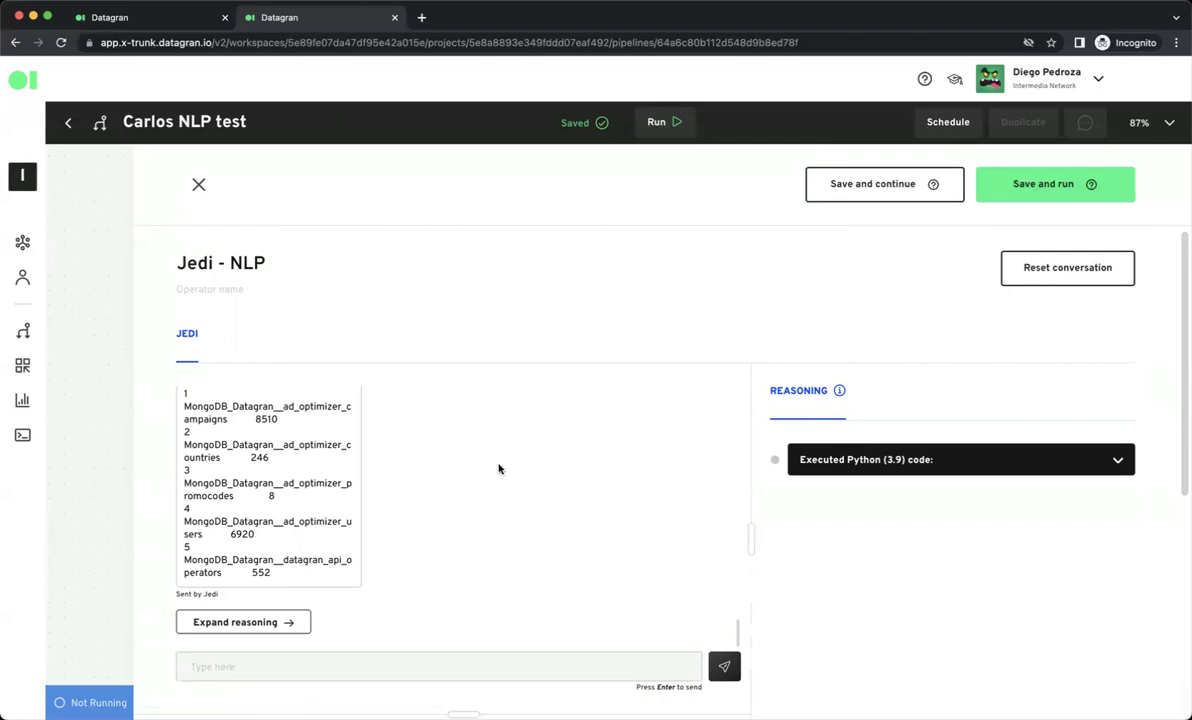
scroll(500, 468, down, 5)
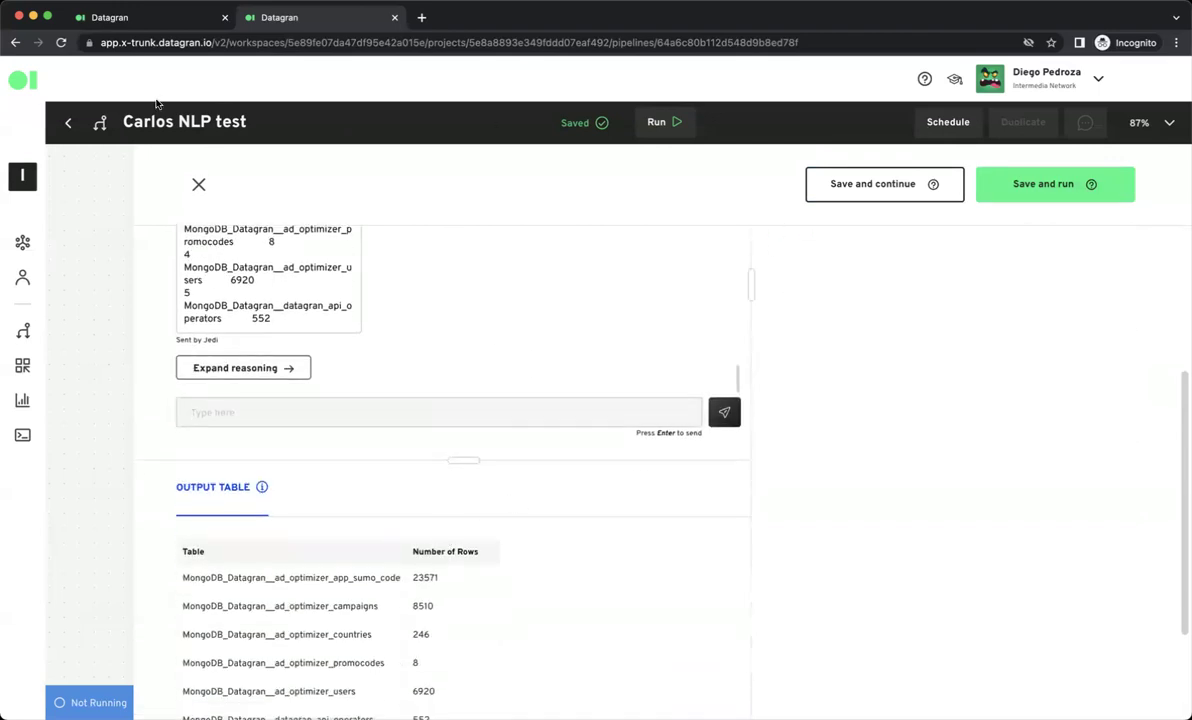
Step: Close the Jedi - NLP editor, returning to the canvas with the MongoDB and Jedi nodes
click(192, 182)
scroll(1045, 511, down, 3)
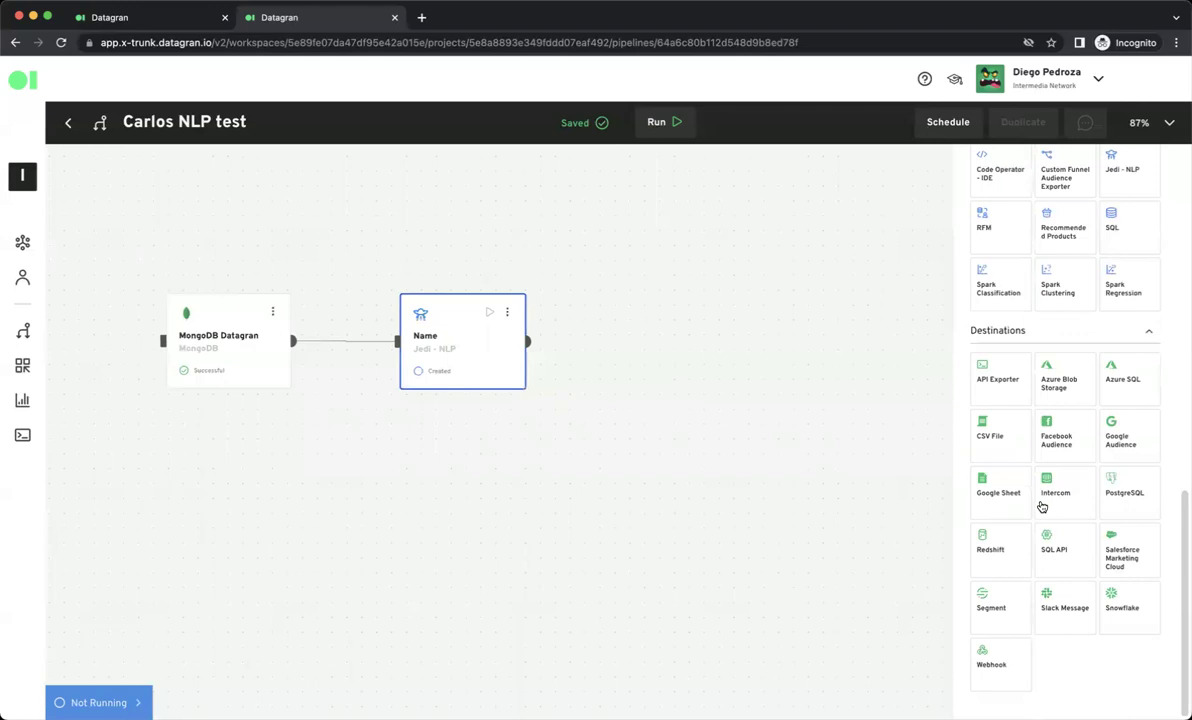